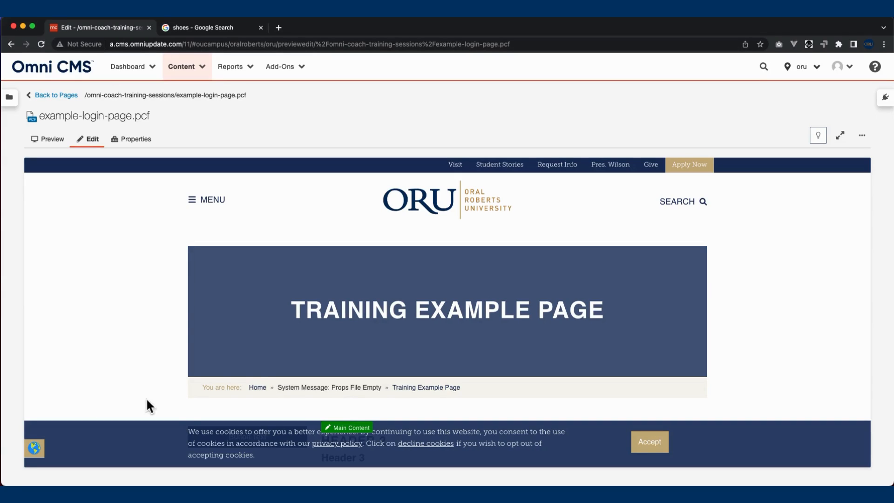
- Return from the example login page to the omni-coach-training-sessions folder and look through its page list
scroll(290, 340, "down", 3)
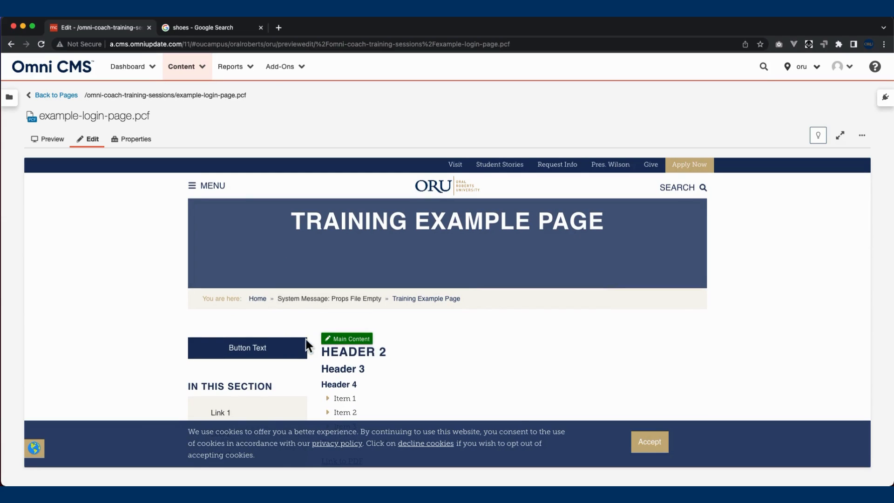
scroll(275, 336, "up", 3)
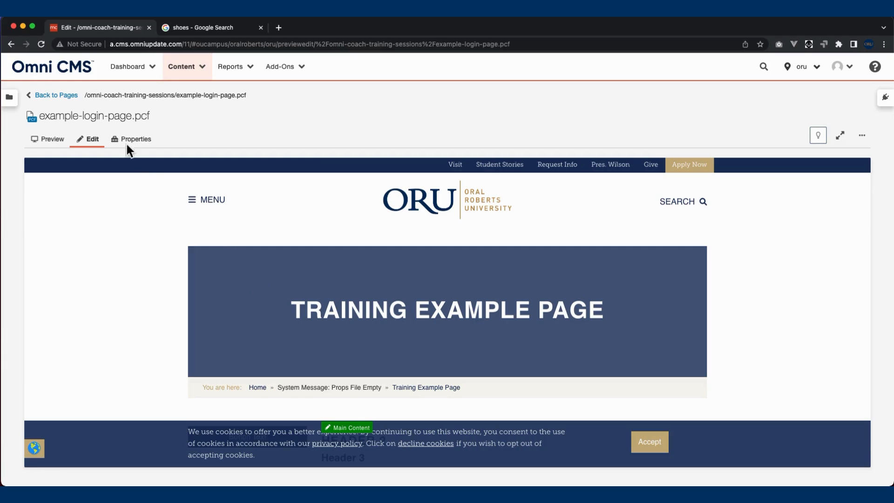
left_click(58, 96)
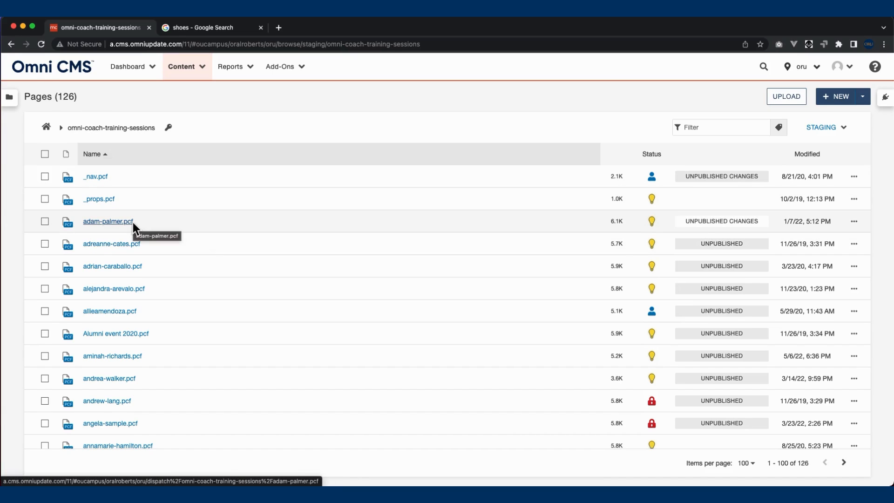
scroll(133, 222, "down", 5)
scroll(133, 223, "down", 11)
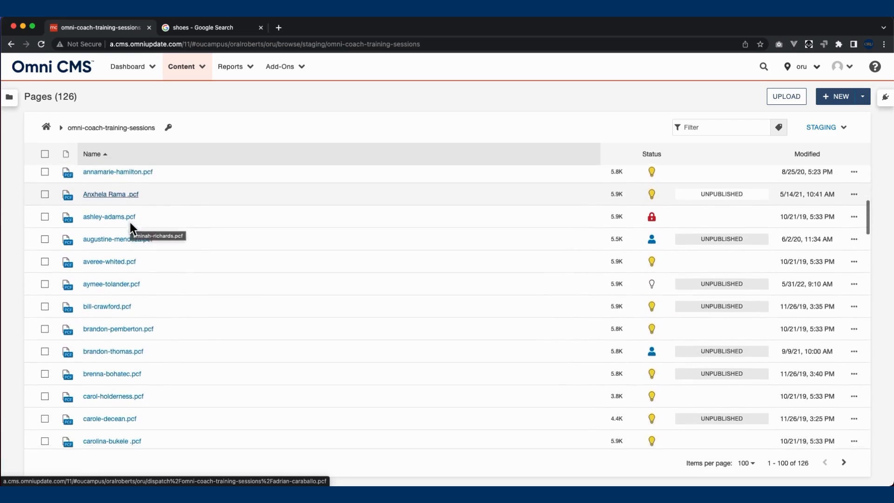
scroll(128, 220, "down", 7)
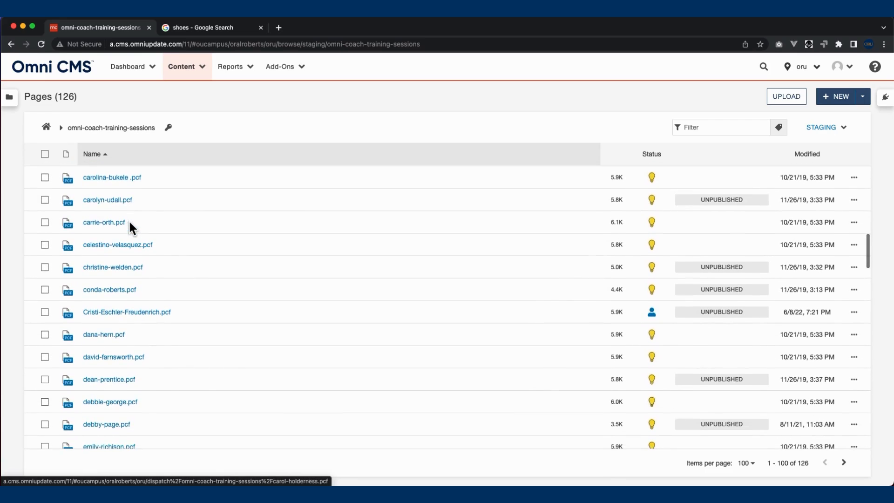
scroll(128, 220, "up", 20)
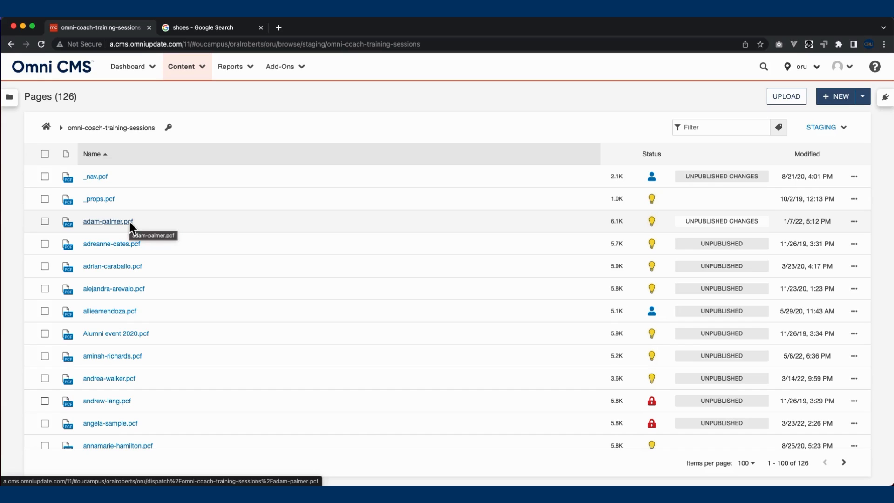
- Start a new interior page in the training folder and set its page title to "First Last"
left_click(829, 96)
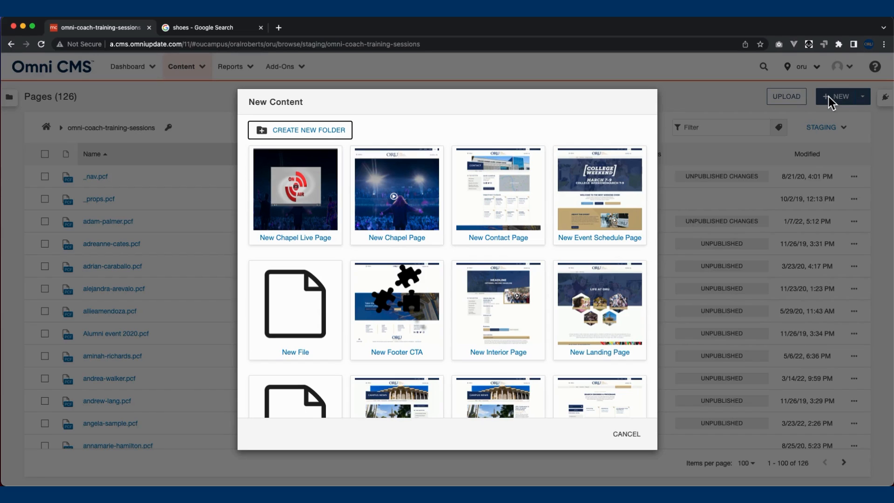
left_click(487, 321)
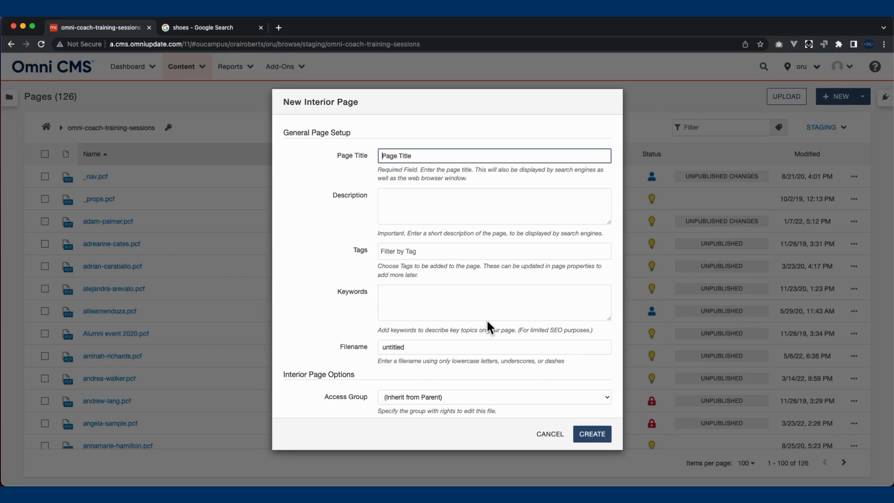
key("super+a")
key("BackSpace")
type("First LAs")
key("BackSpace")
key("BackSpace")
type("ast")
- Check the Zappos description snippet in the Google shoes results and set the new page's description to "This is my OMNI training page"
left_click(420, 197)
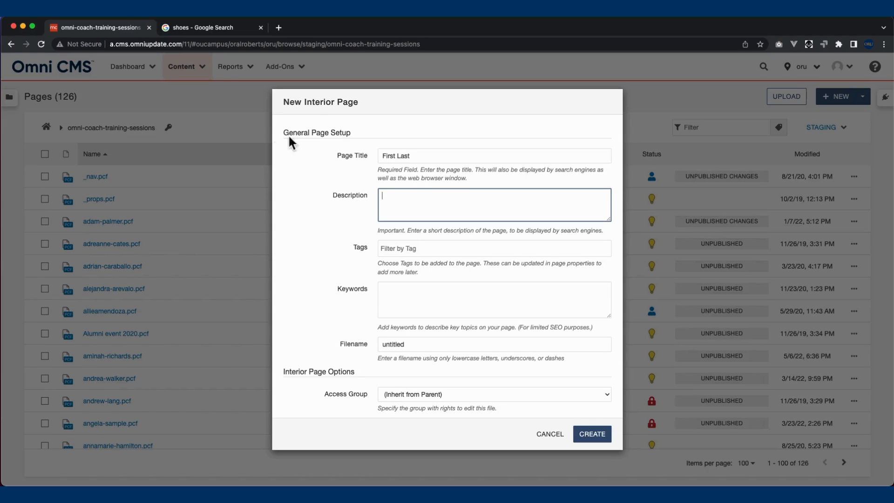
left_click(188, 29)
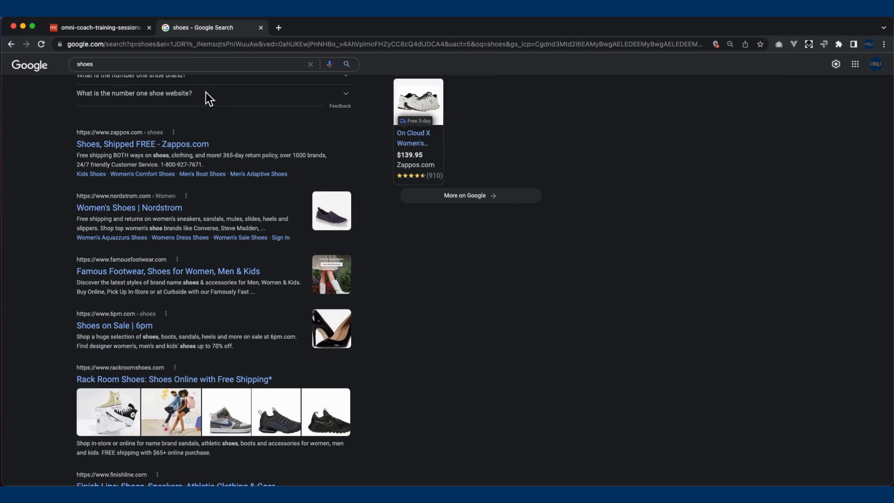
left_click_drag(214, 163, 77, 154)
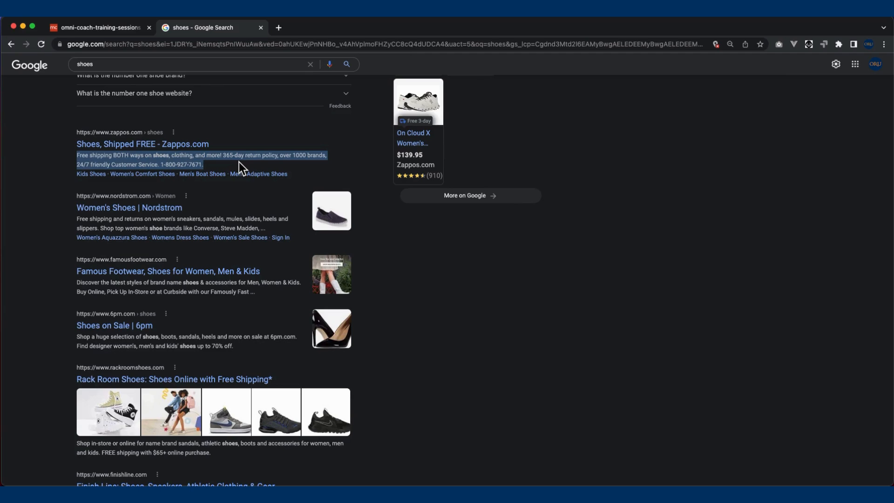
left_click(117, 29)
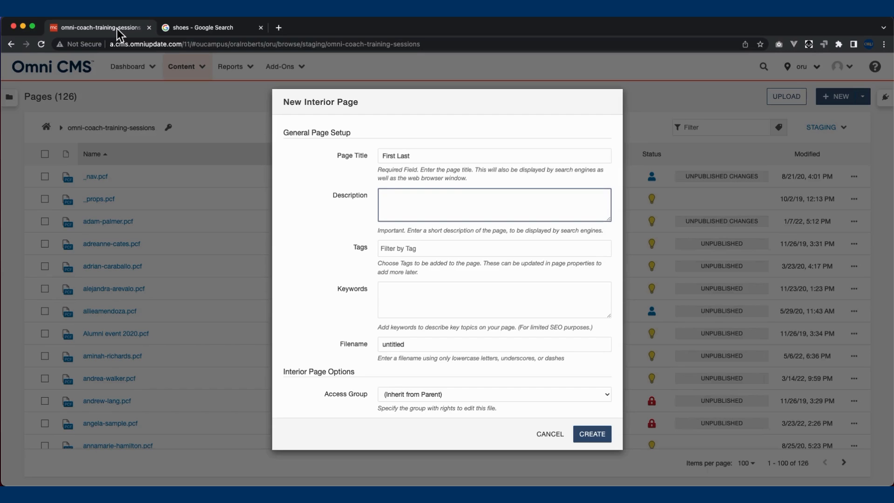
left_click(400, 199)
type("This is my OMNI training page")
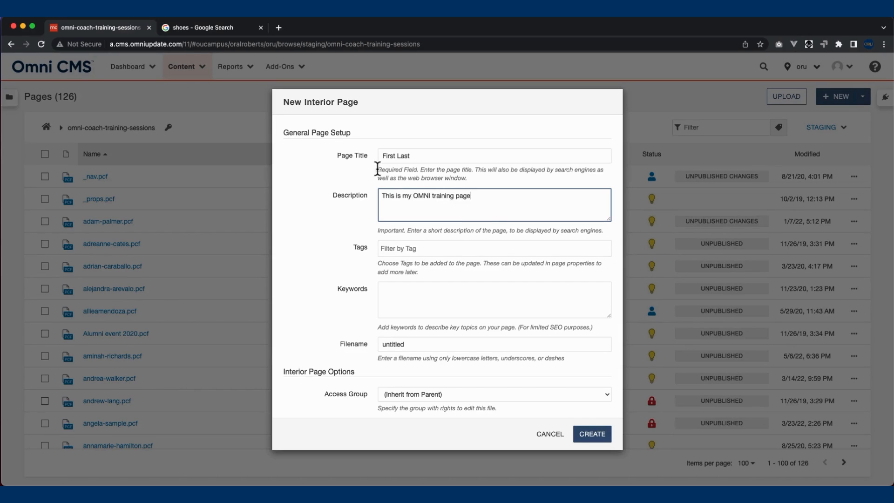
- Compare the new page's title field with the result headings in the Google shoes search
left_click_drag(336, 155, 362, 155)
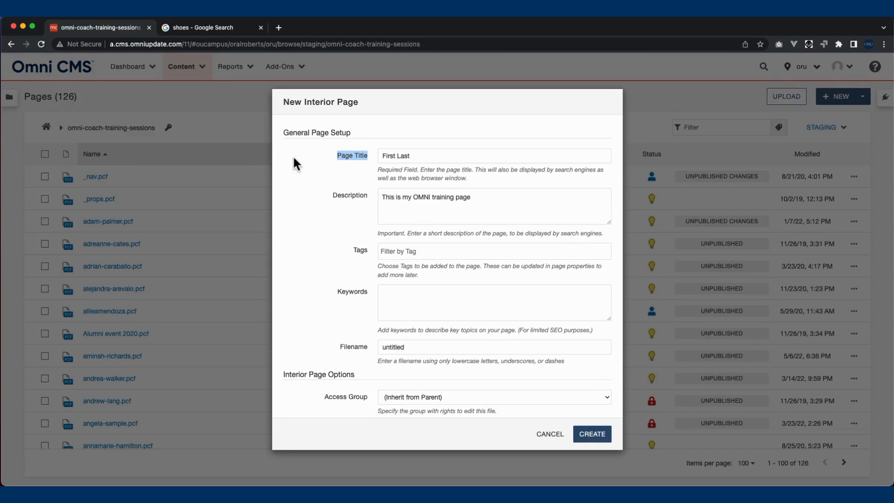
left_click(217, 29)
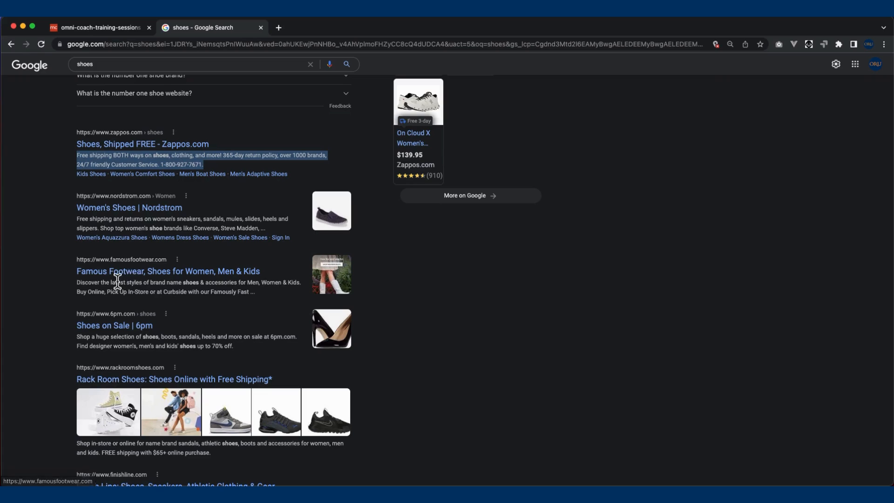
left_click(124, 25)
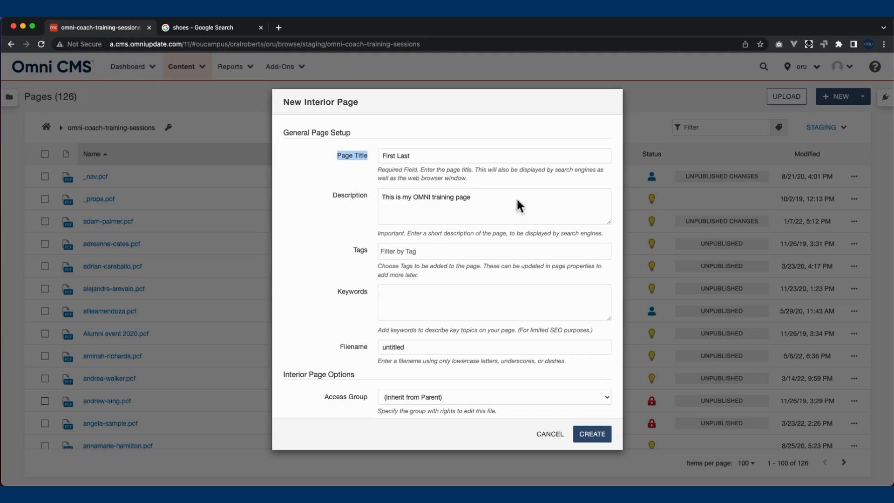
scroll(419, 228, "down", 1)
left_click(410, 239)
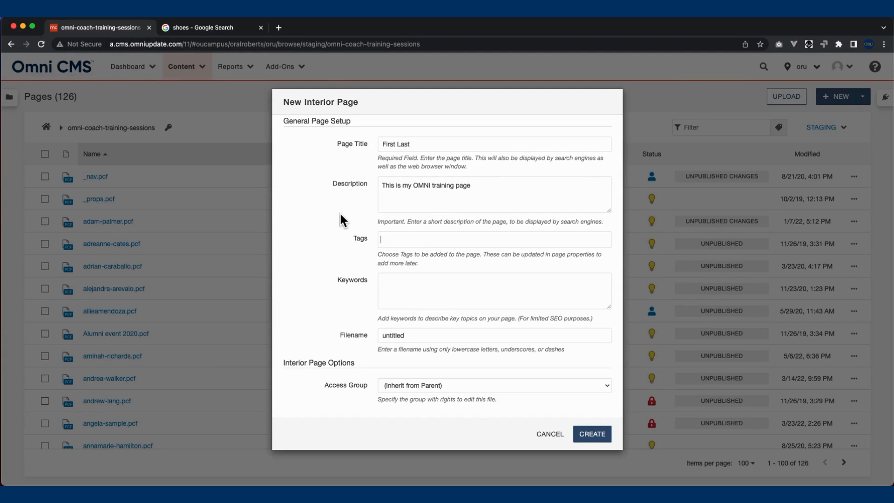
left_click(398, 239)
type("Training")
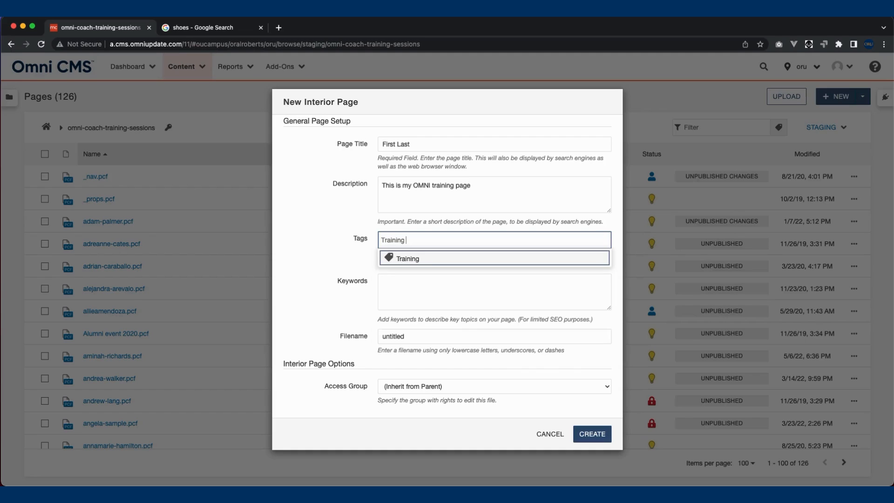
type(" Page")
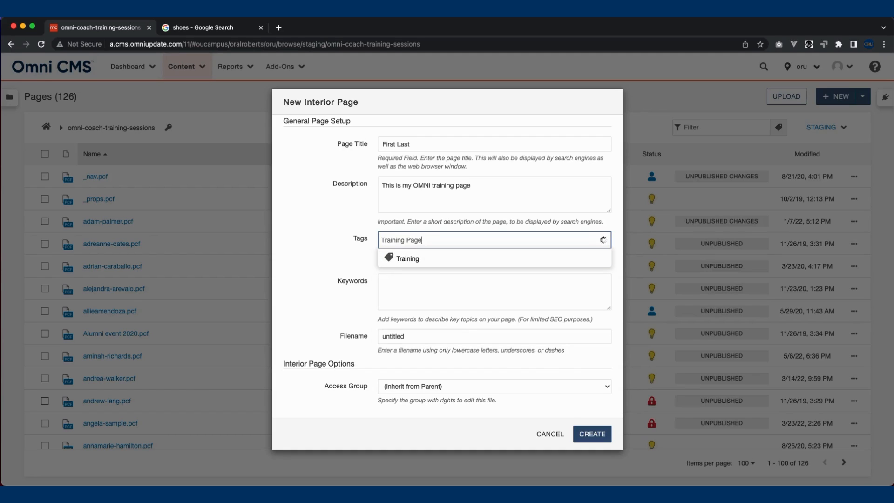
type(" For First Last")
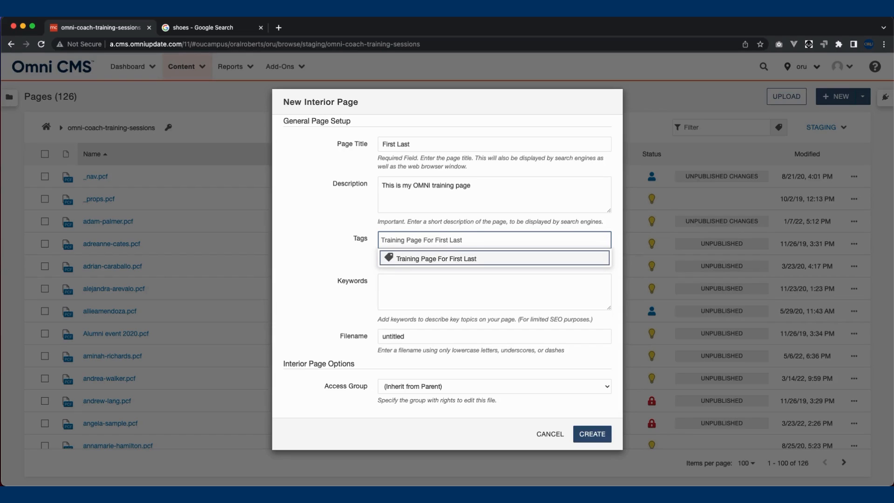
key("super+a")
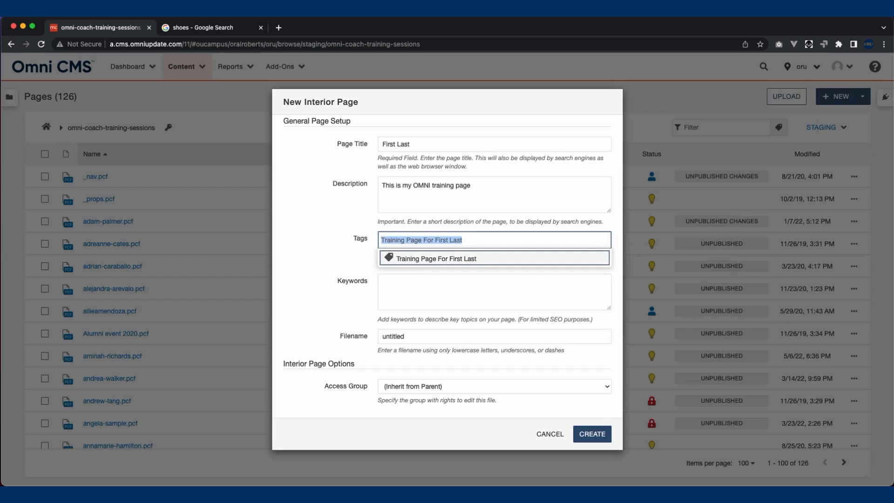
key("BackSpace")
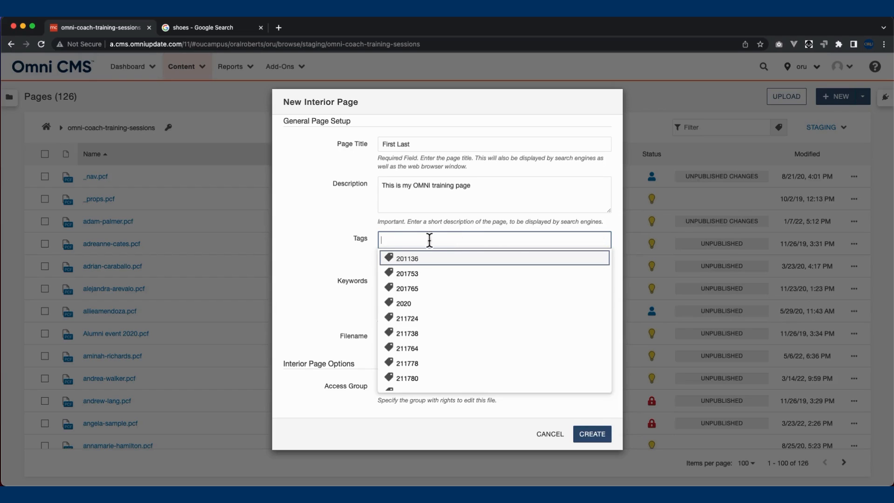
left_click(345, 223)
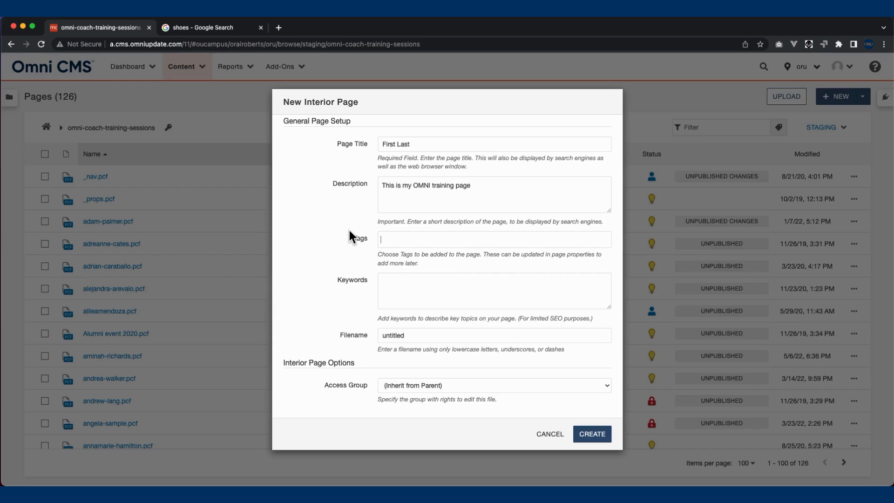
- Set the filename to "first-last" and create the interior page
left_click(424, 287)
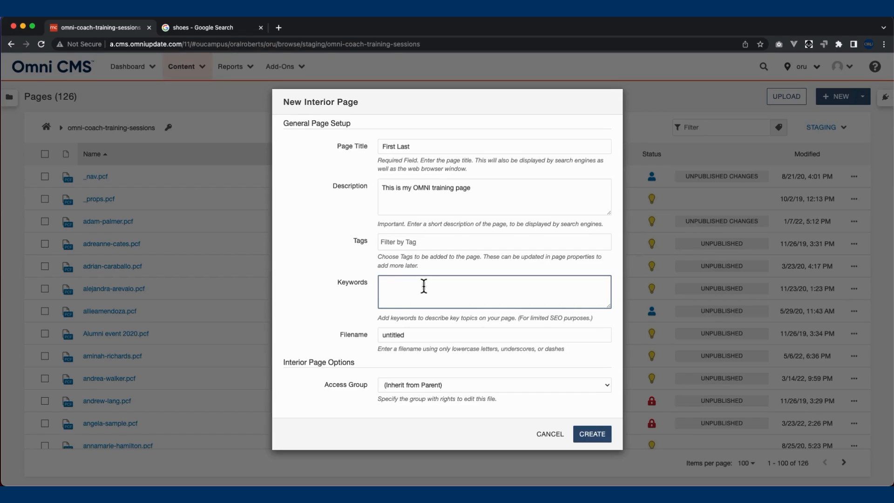
left_click(422, 335)
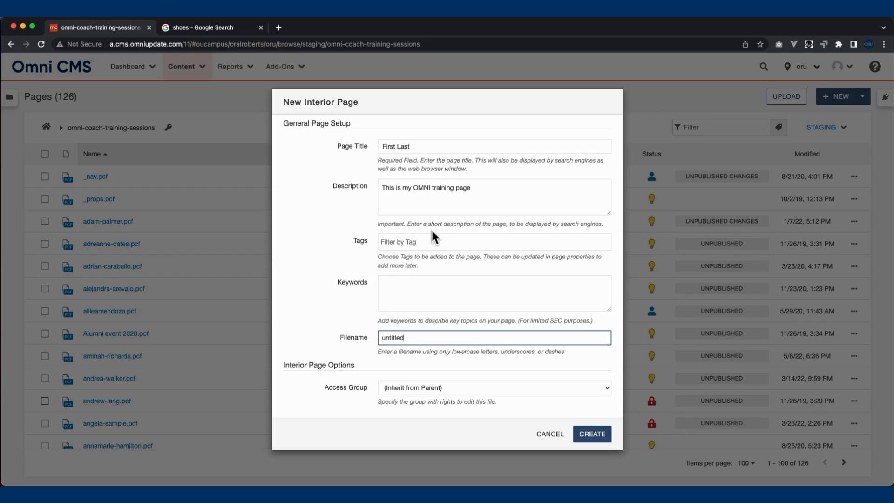
left_click_drag(404, 337, 373, 334)
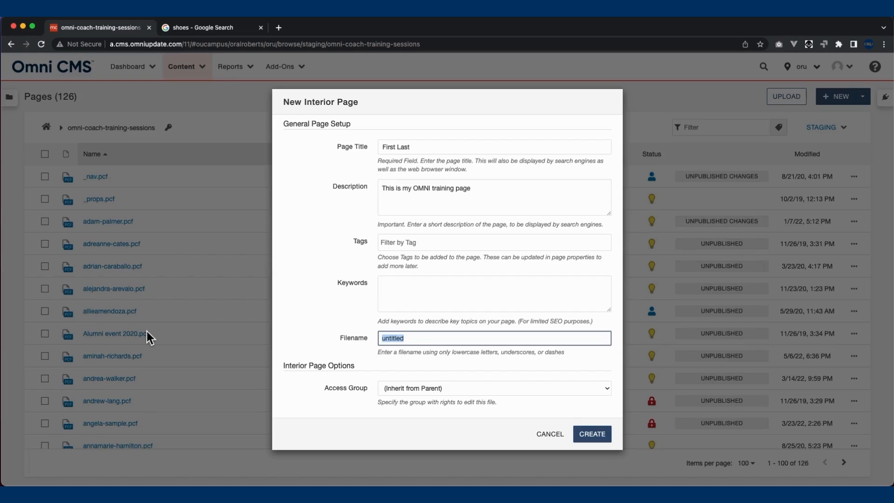
type("first-last")
left_click(590, 437)
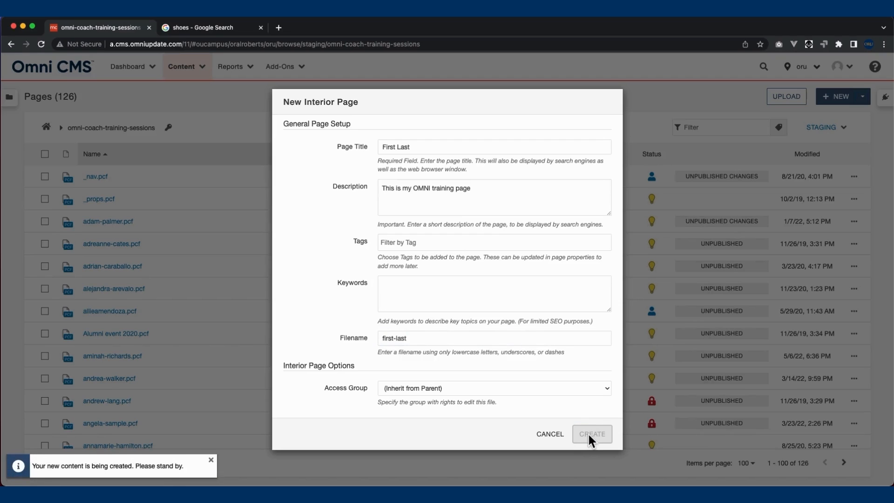